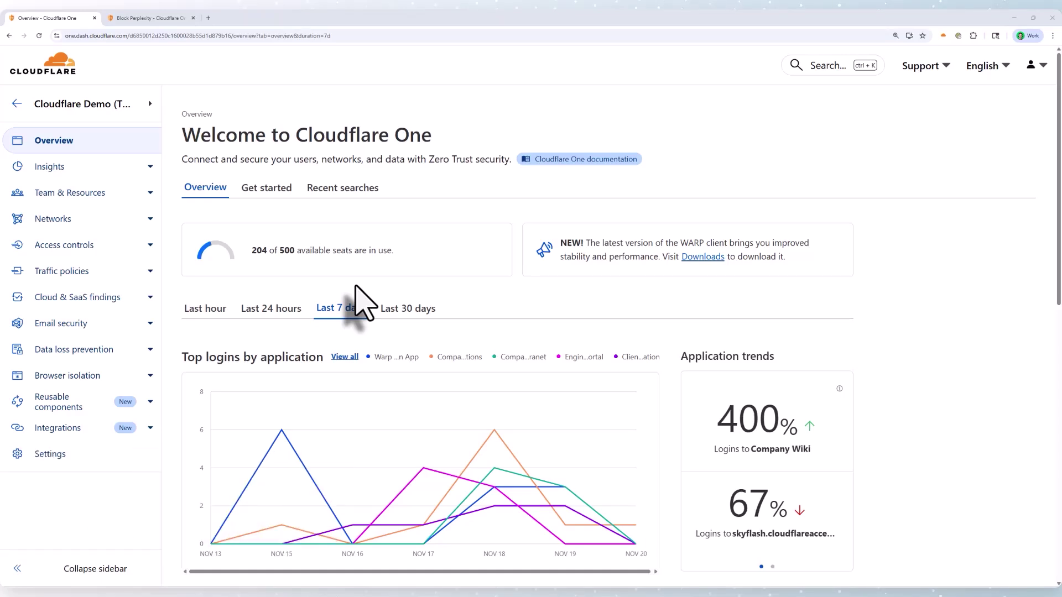
Visit perplexity.ai in a new browser tab to test access to the site
key(ctrl+t)
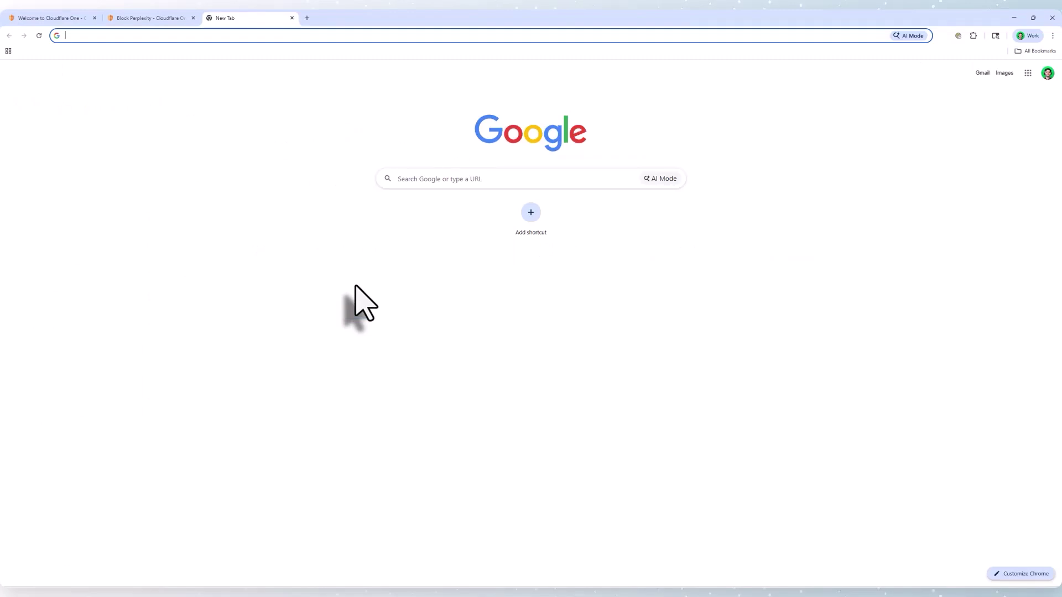
text(perplexity.ai)
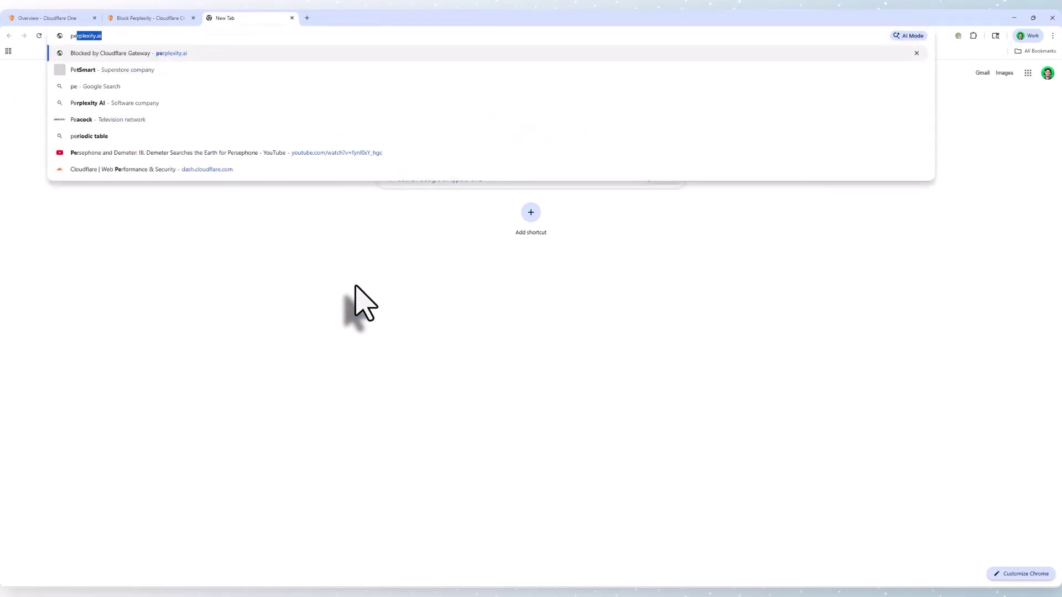
key(Return)
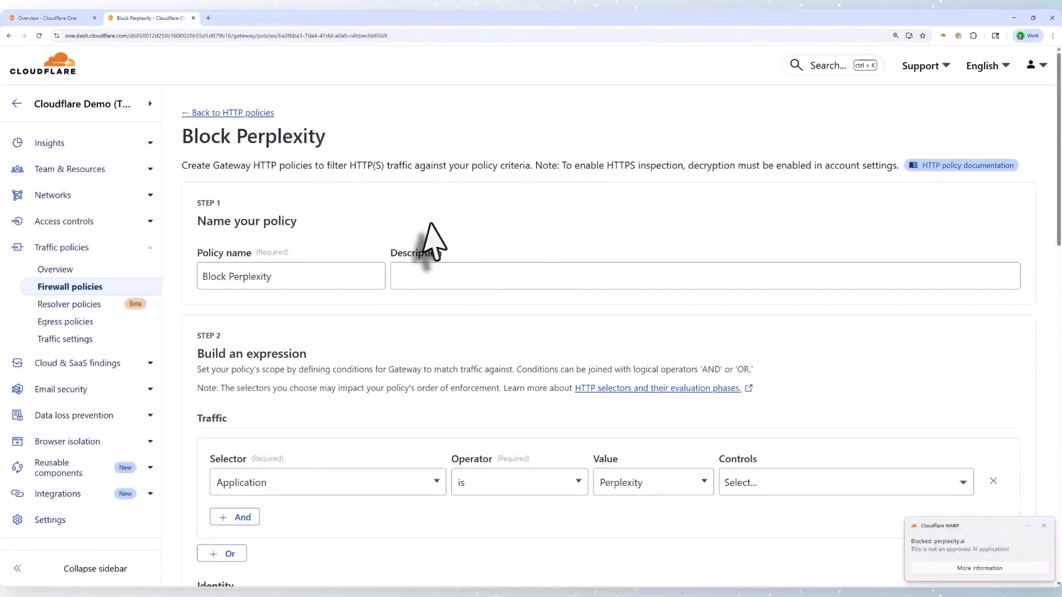
Review the Block Perplexity policy's conditions and action, and return to the HTTP policies list without saving
scroll(446, 240, down, 10)
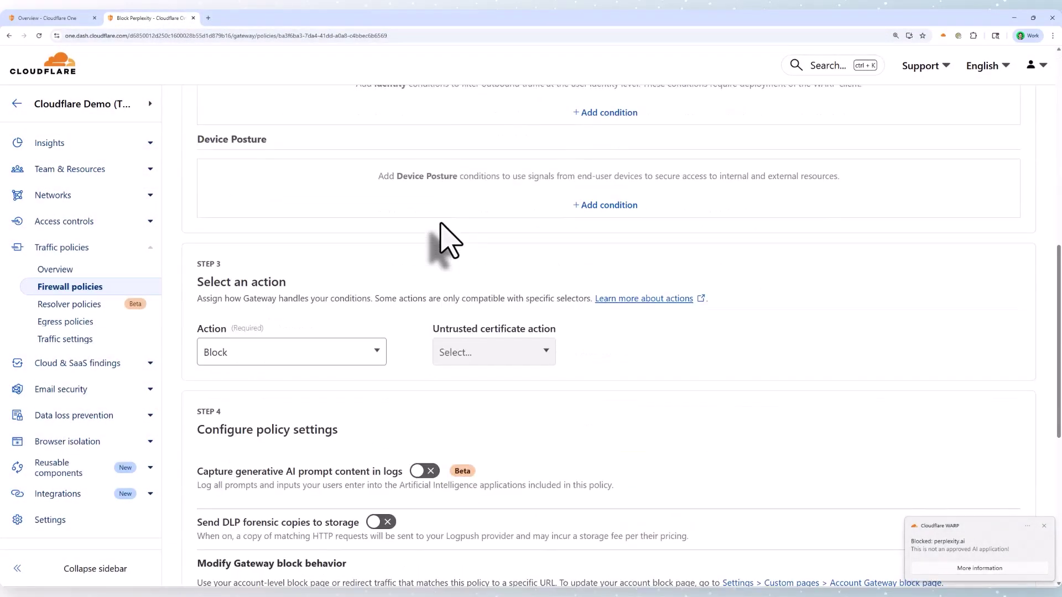
scroll(442, 227, up, 10)
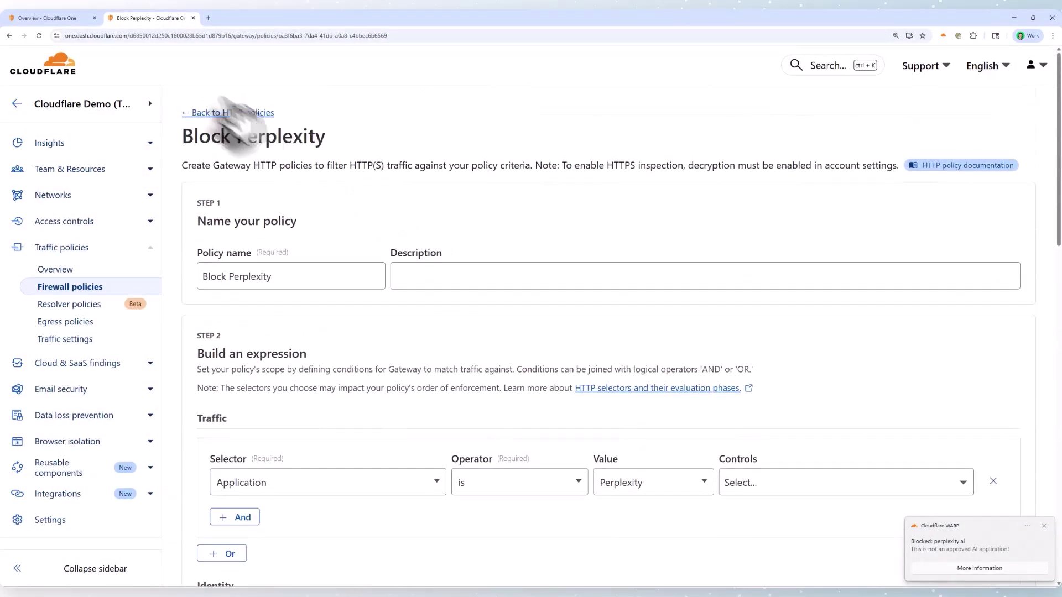
click(217, 111)
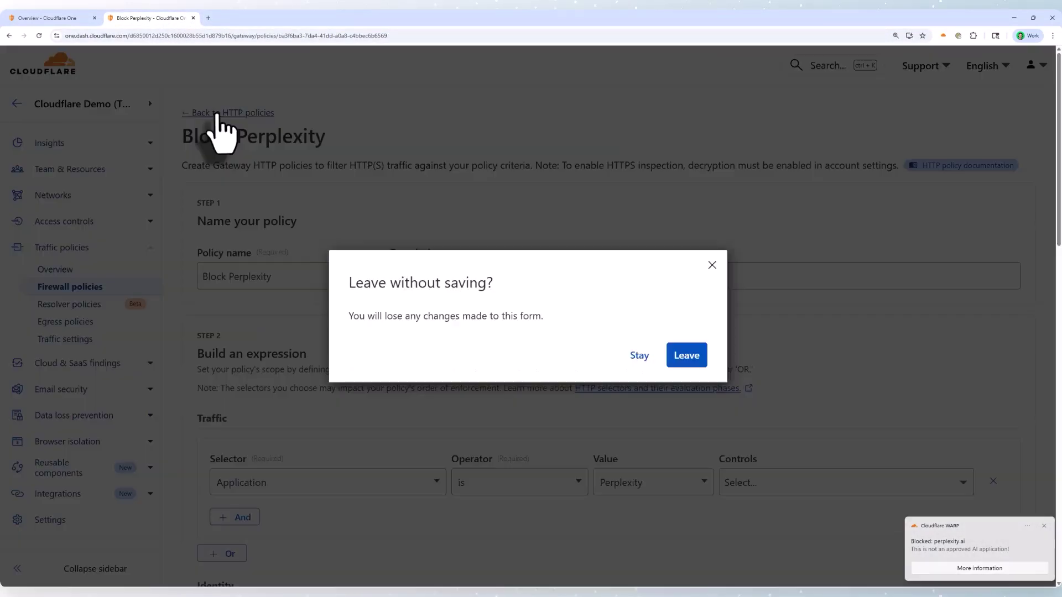
click(687, 358)
Open the "Redirect users to approved AI" HTTP policy for editing
click(374, 425)
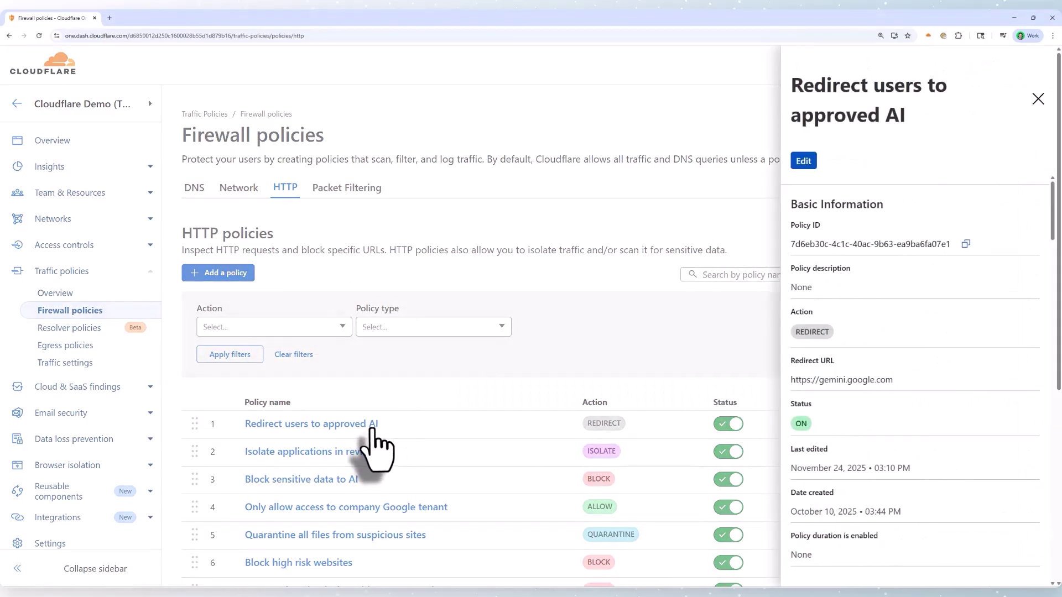
click(804, 161)
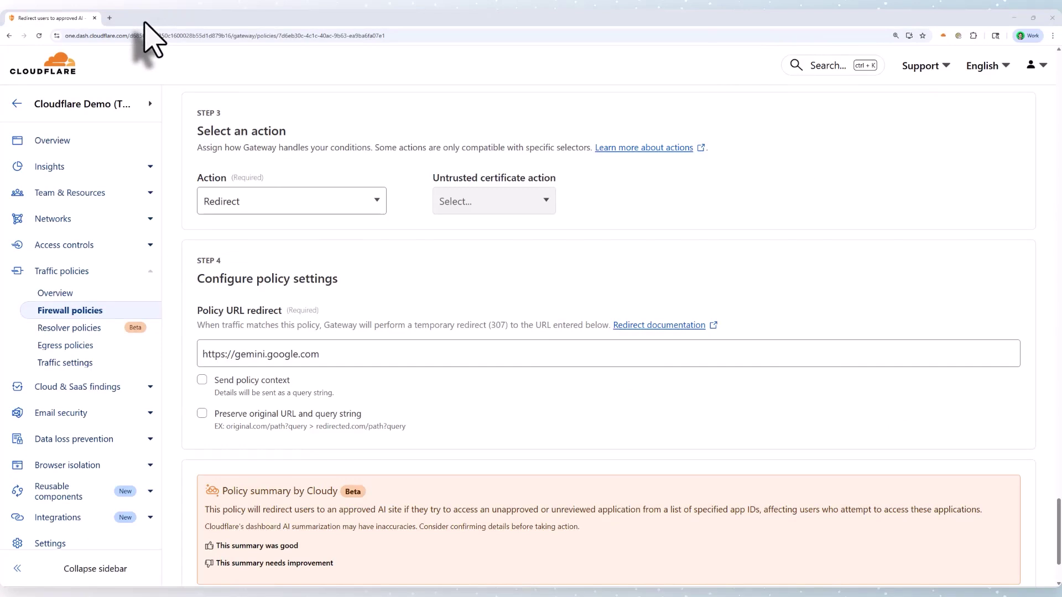
Visit claude.ai in a new browser tab to test the redirect policy
click(109, 18)
text(gemini)
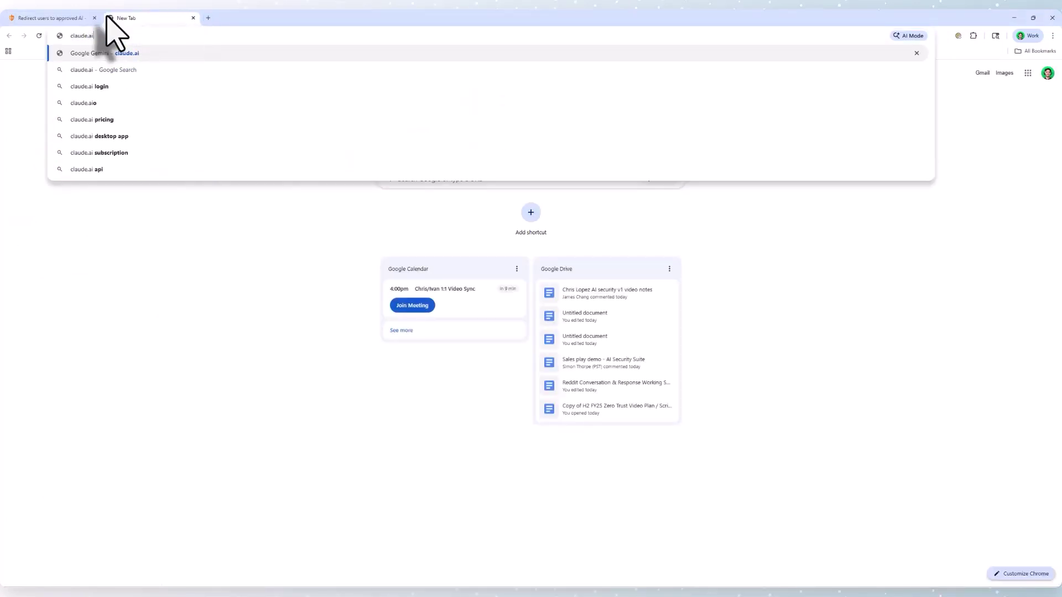
key(Return)
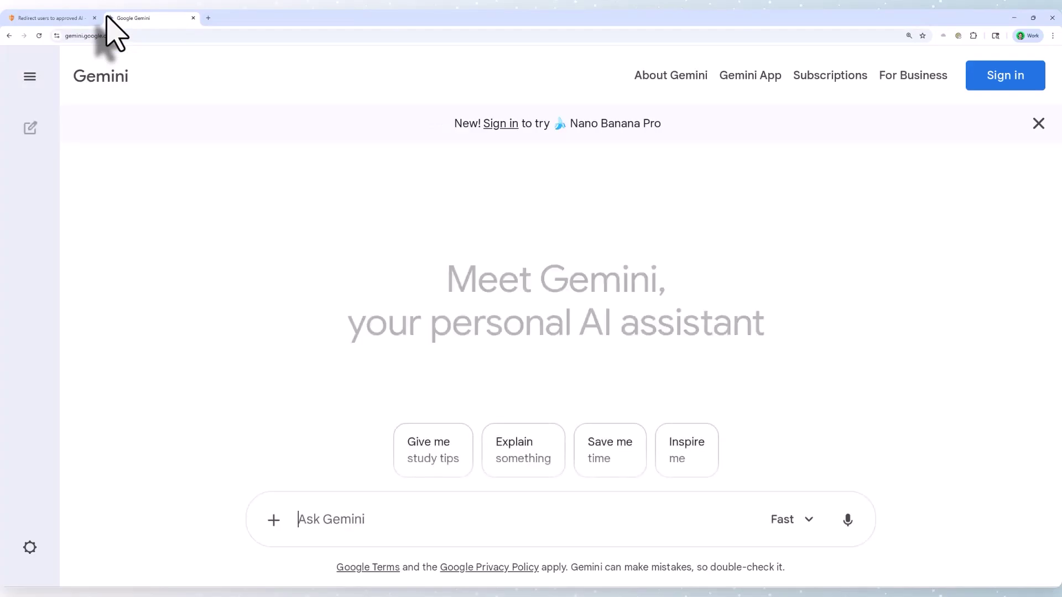
Write "can you review this code for me" in the Gemini prompt and paste the copied code on a new line
text(c)
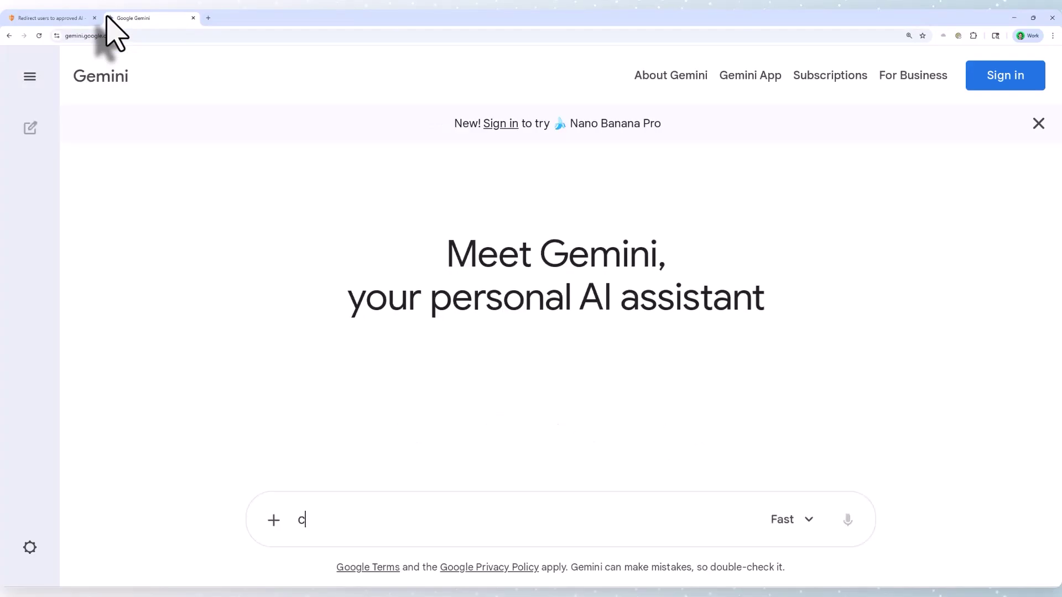
text(an you review this code for me)
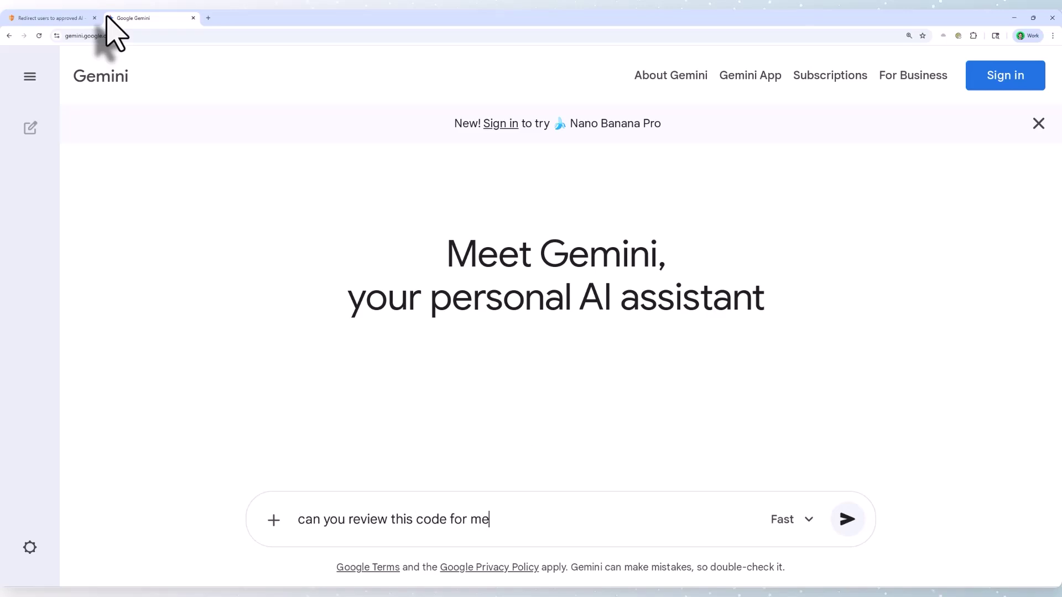
key(shift+Return)
key(ctrl+v)
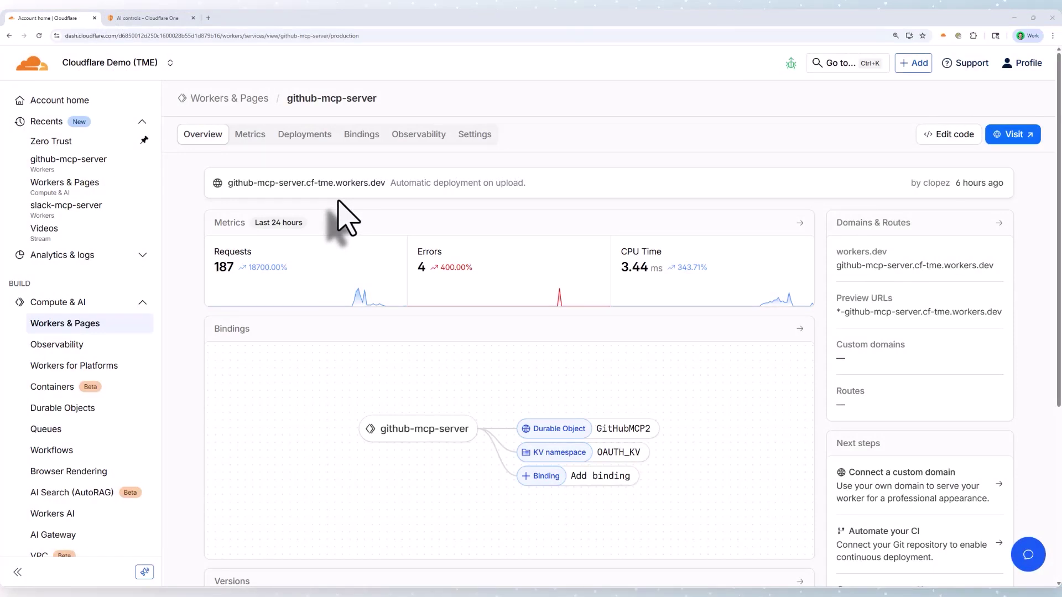
Switch to Cloudflare One's AI controls, open Github-MCP-Server for editing and show only its tools
click(145, 22)
scroll(321, 147, down, 2)
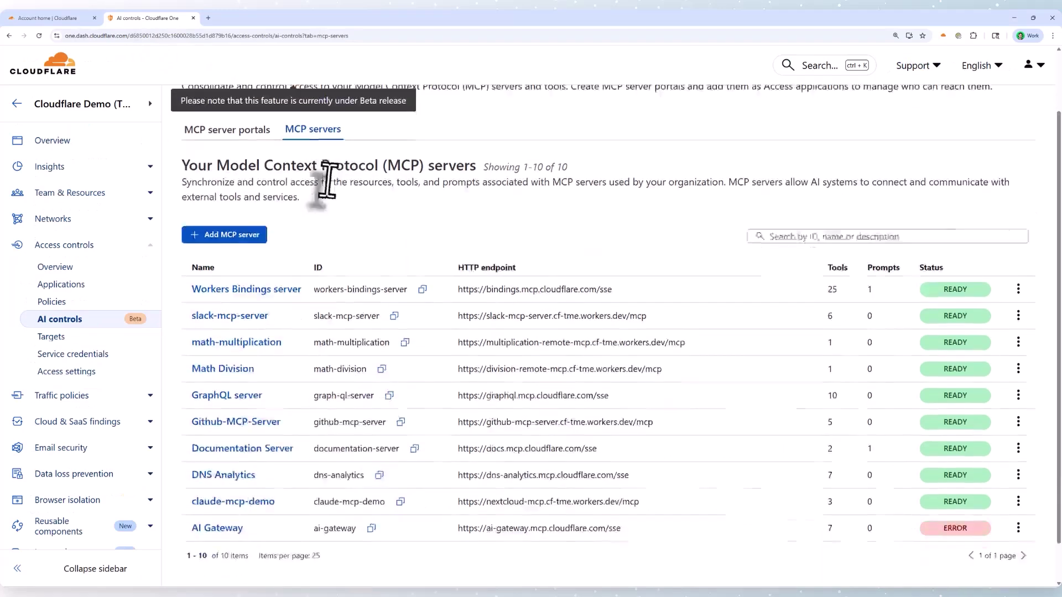
click(224, 378)
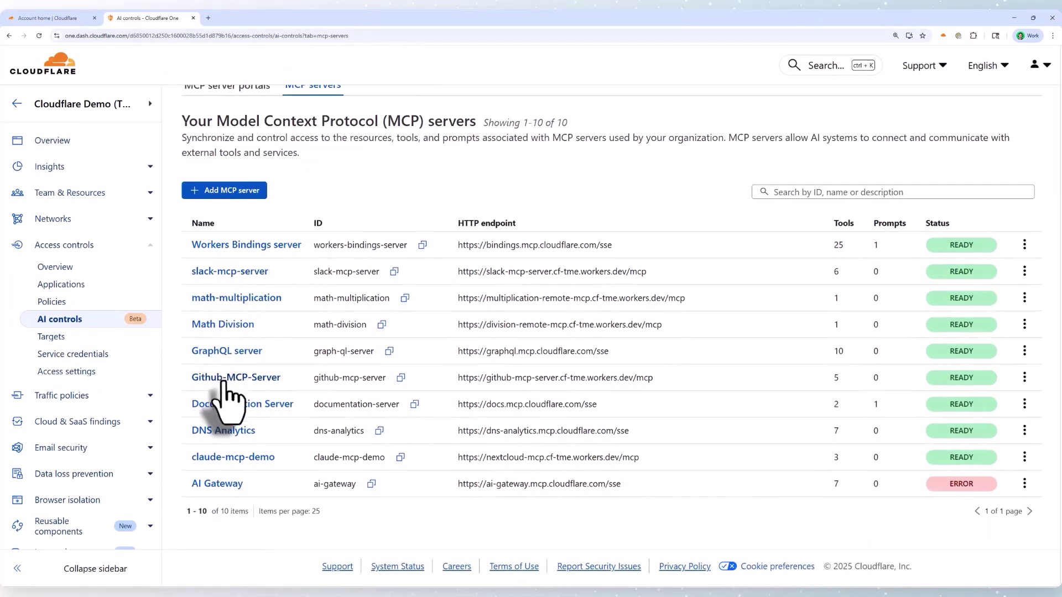
click(807, 132)
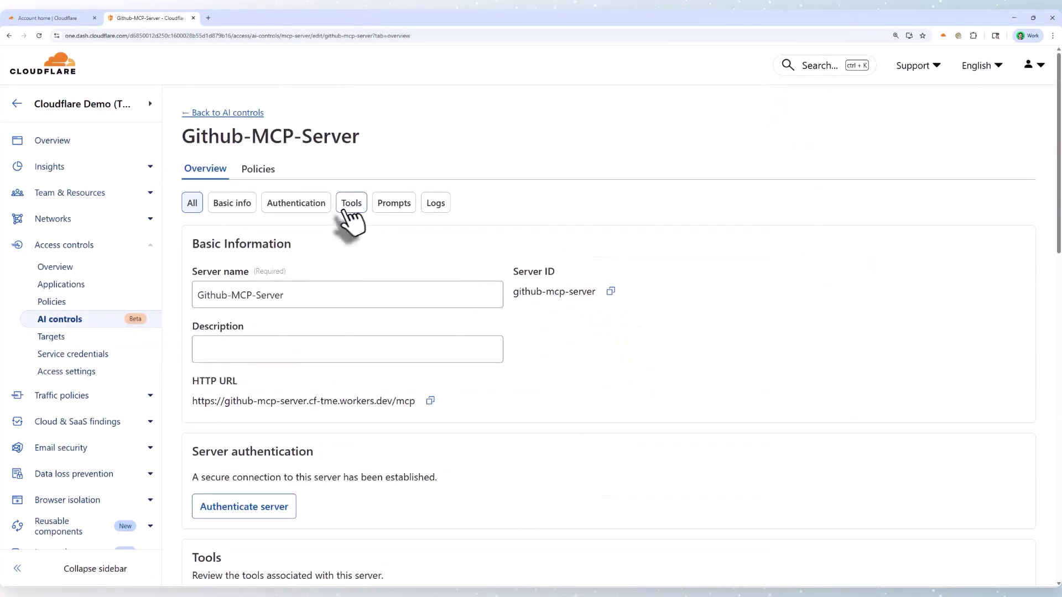
click(350, 205)
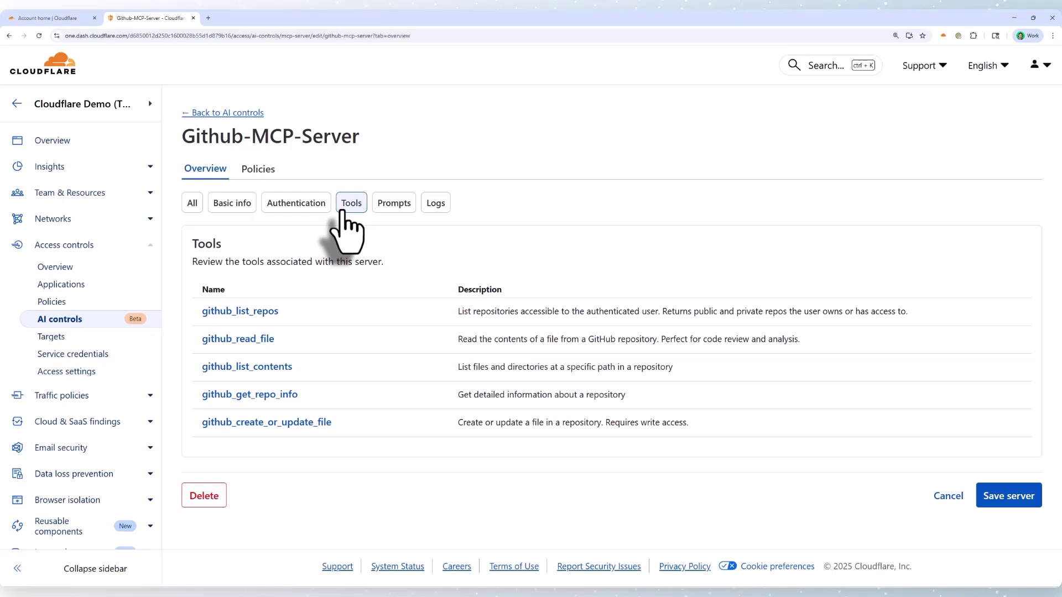
Return to AI controls and open the Engineering Portal from the MCP server portals for editing
click(221, 113)
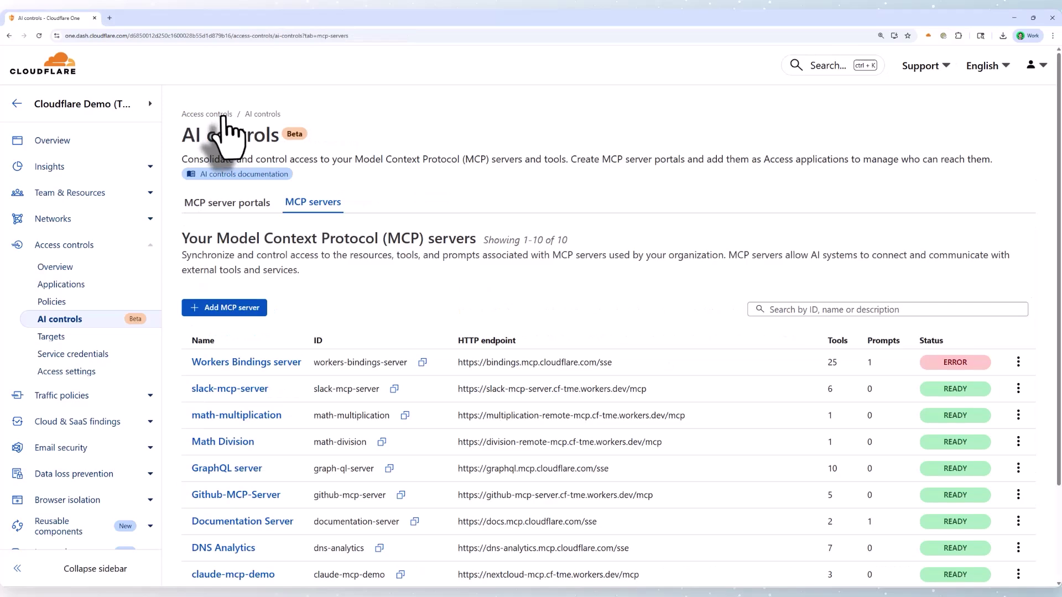
click(253, 204)
click(252, 348)
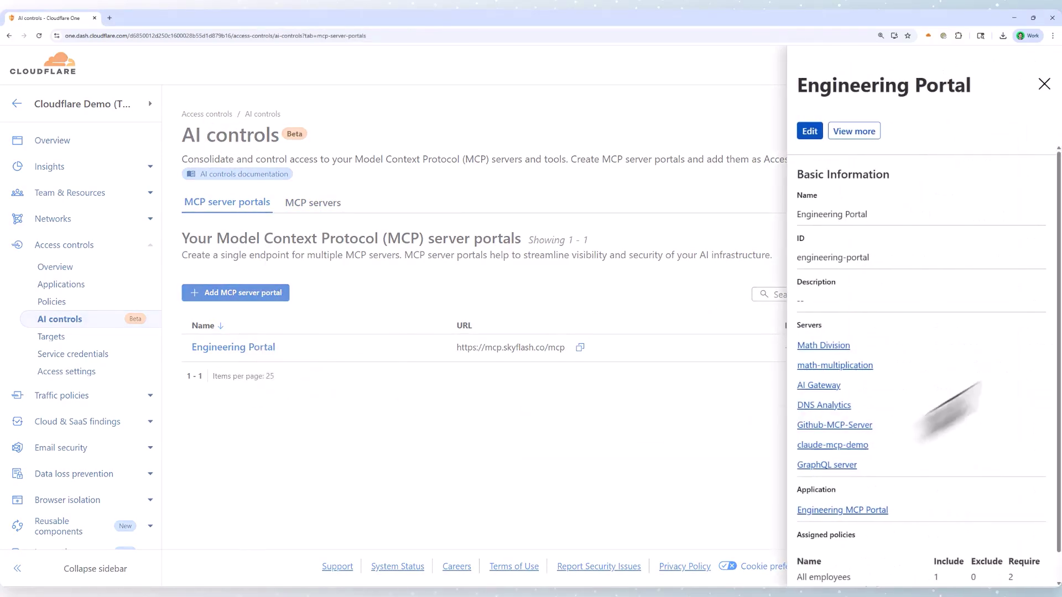
click(808, 132)
Review the Engineering Portal's MCP servers, access policies and usage instructions
click(260, 170)
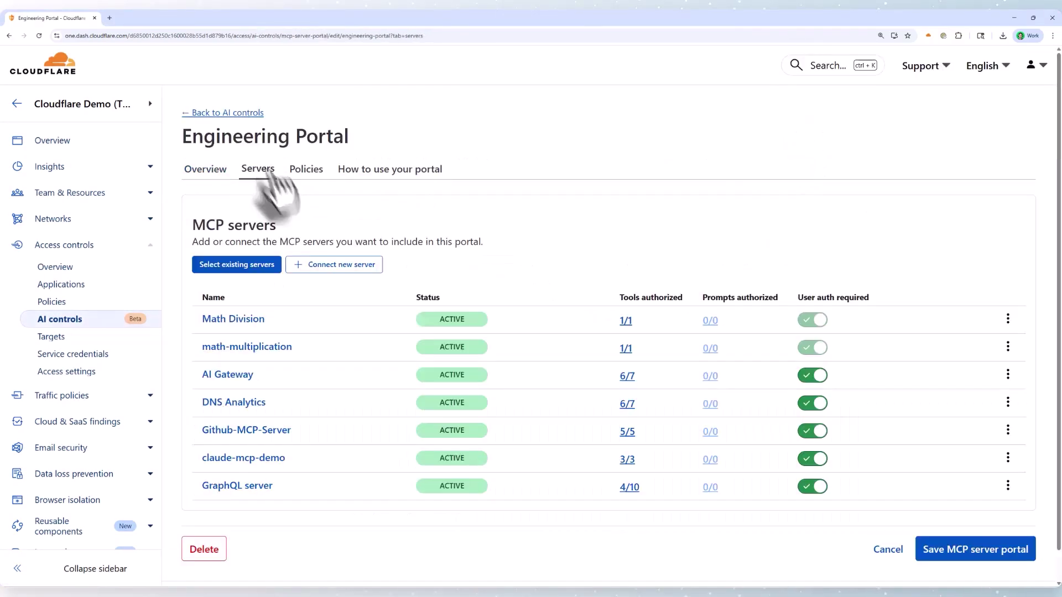
click(306, 168)
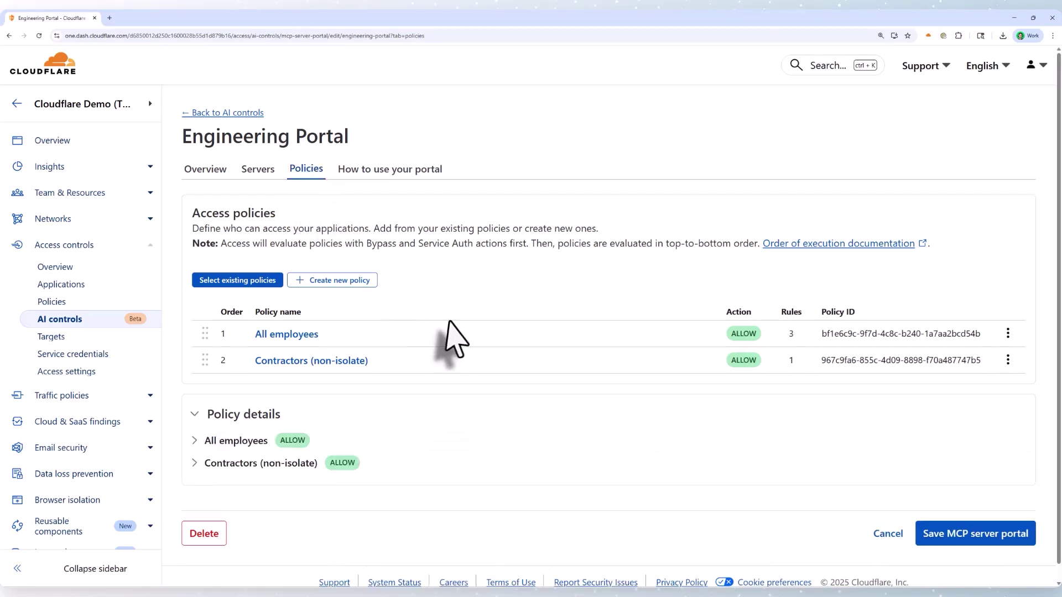
click(355, 176)
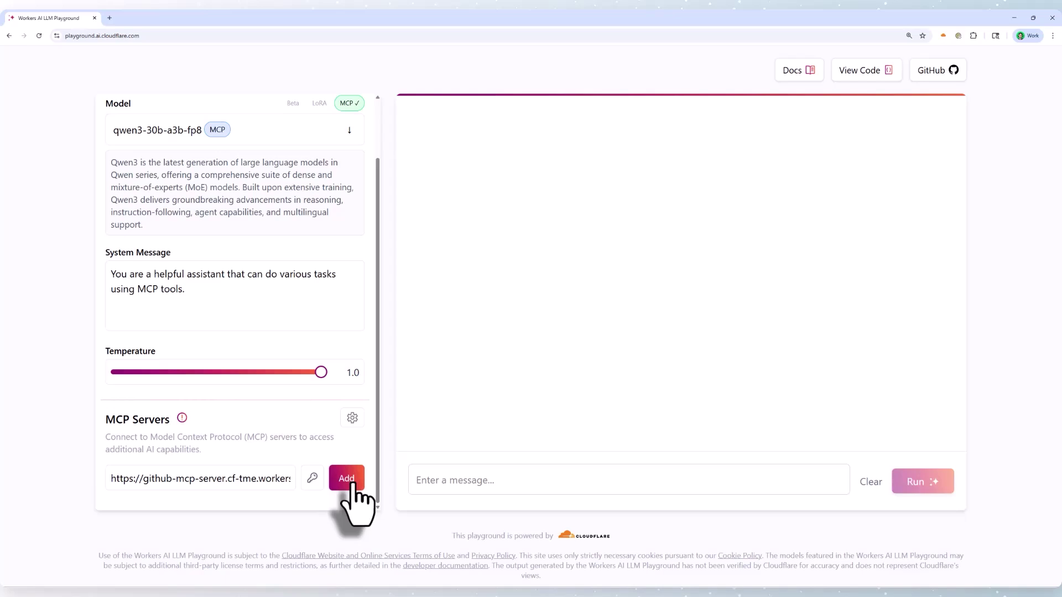
Connect the playground to the entered github-mcp-server URL, approve its access request and view the available tools
click(346, 479)
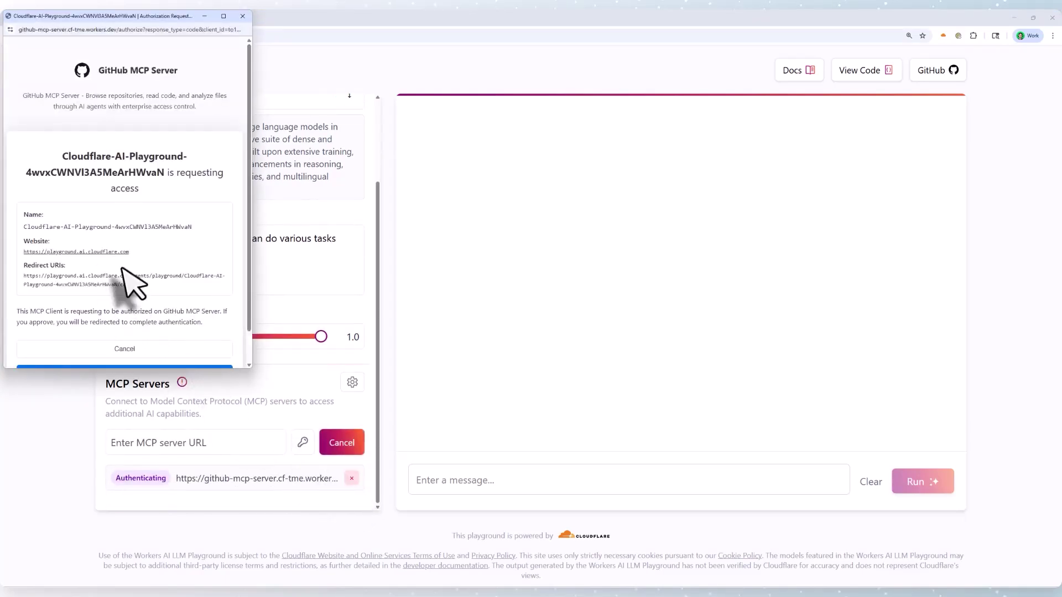
scroll(125, 271, down, 1)
click(148, 340)
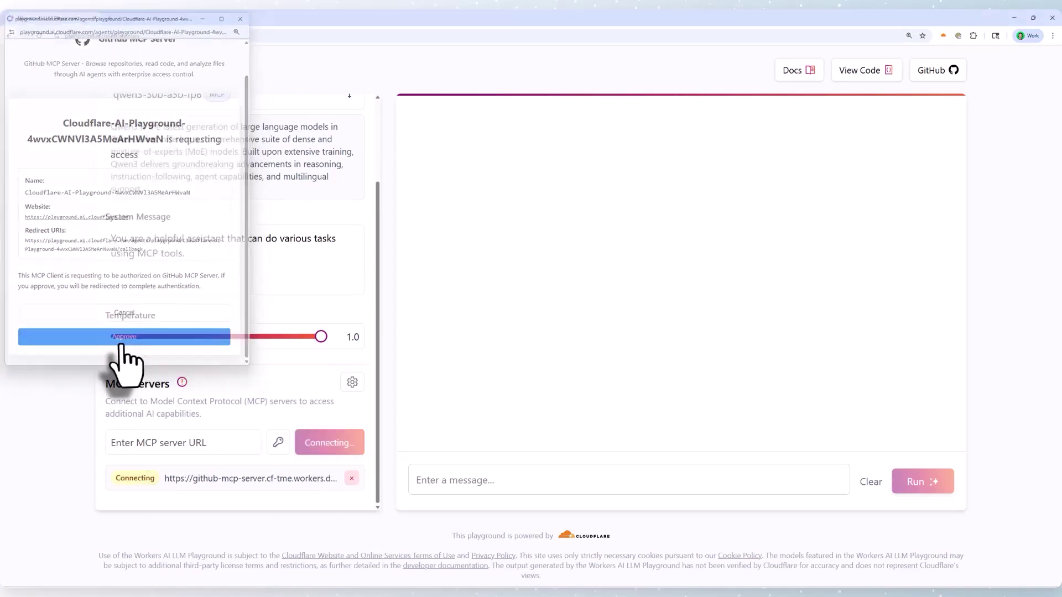
scroll(234, 389, down, 3)
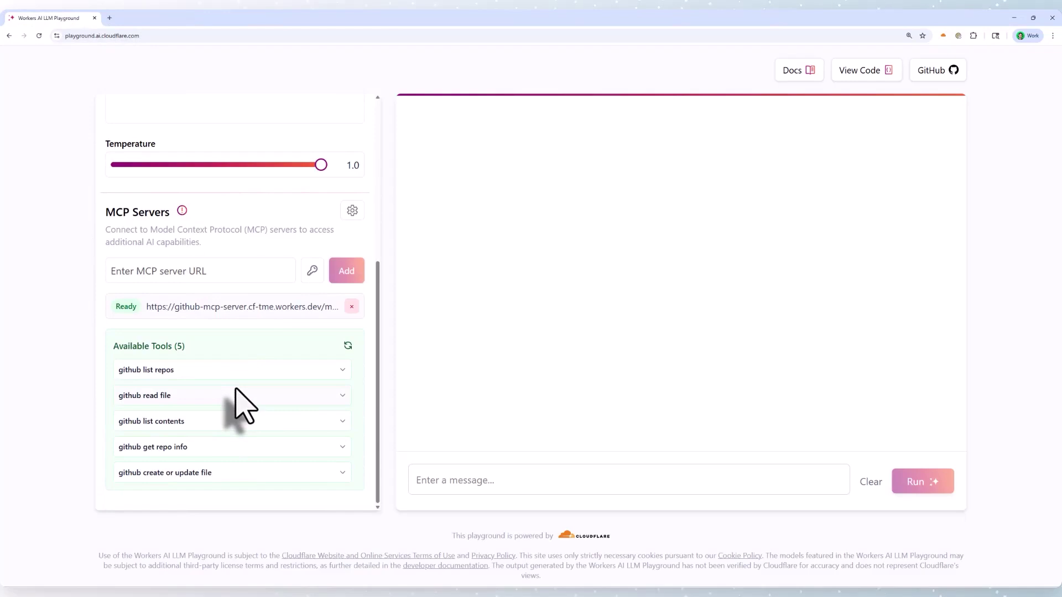
click(249, 266)
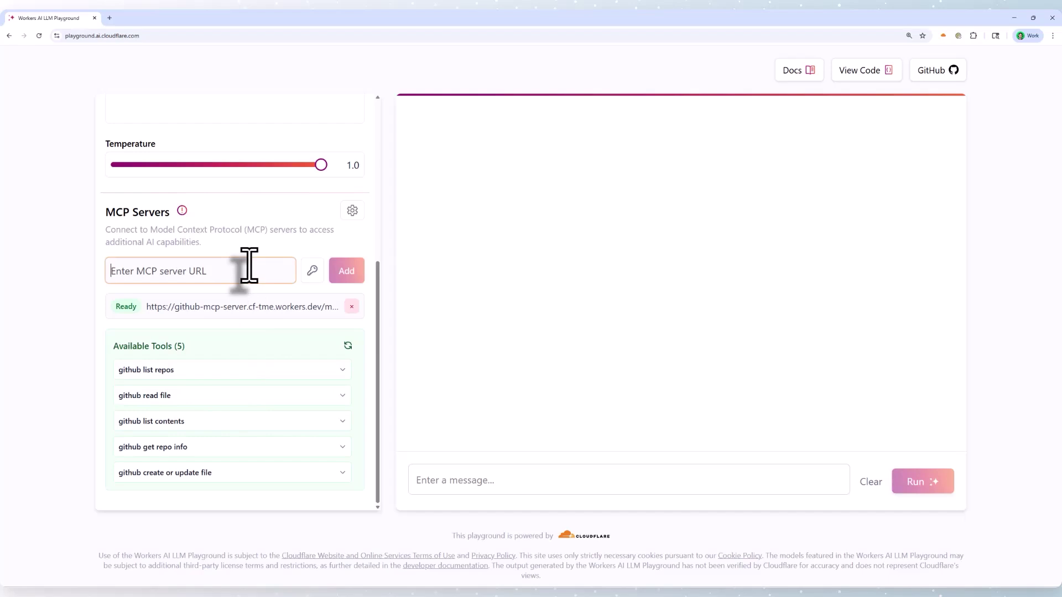
text(https://mcp.skyflash.co/mcp)
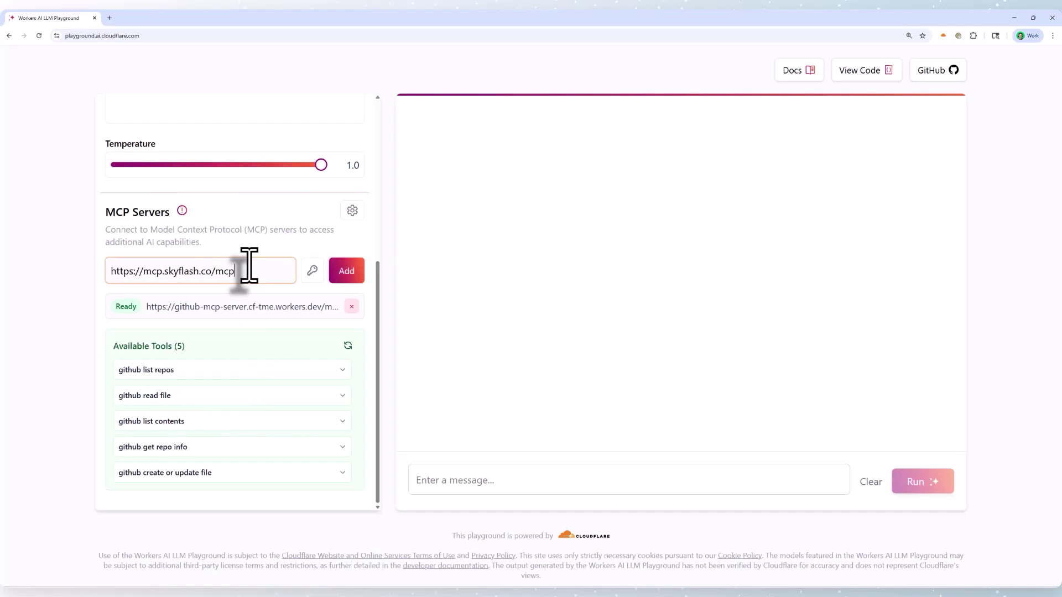
click(357, 271)
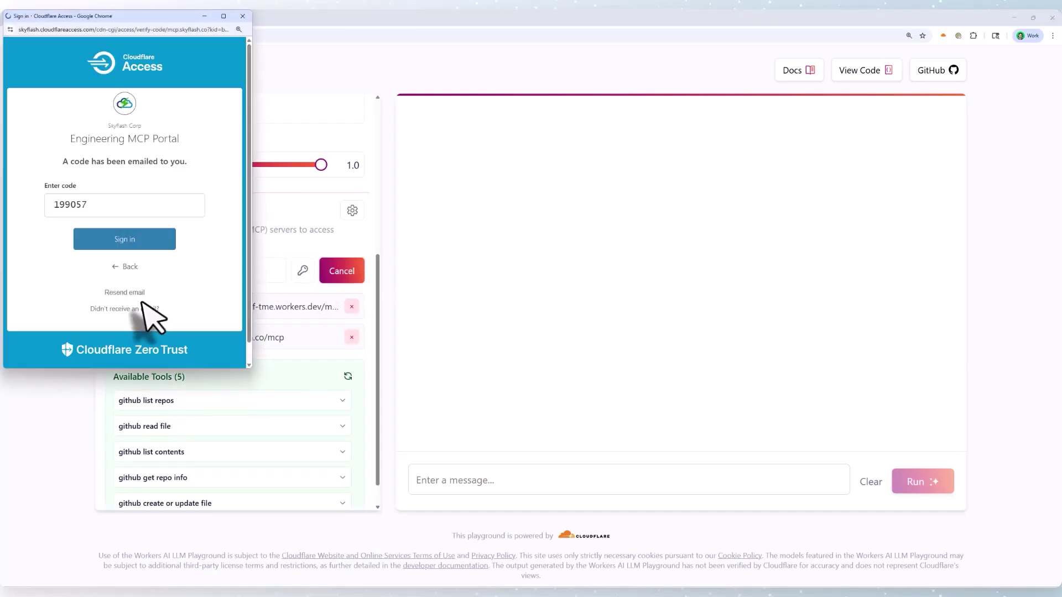
Sign in to the Engineering MCP Portal with the emailed verification code, authorize the Slack MCP server and review the added tools
click(142, 240)
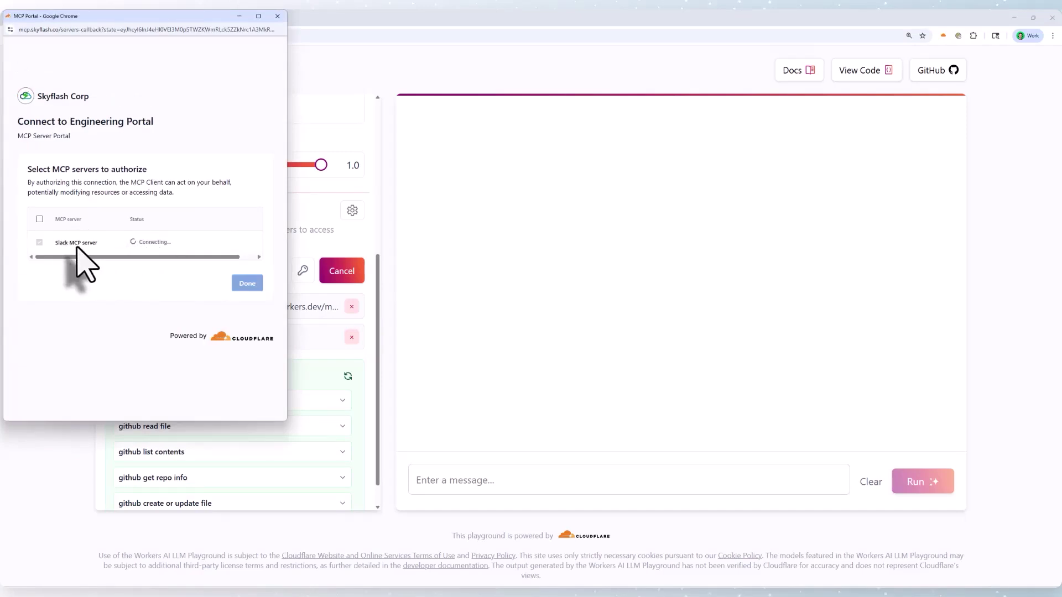
click(248, 285)
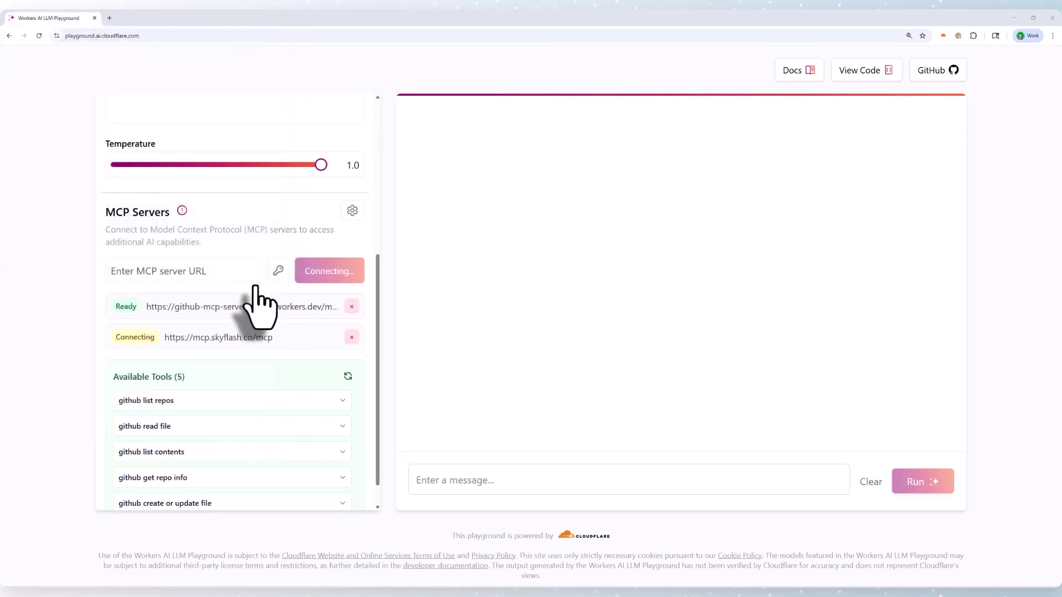
scroll(270, 384, down, 6)
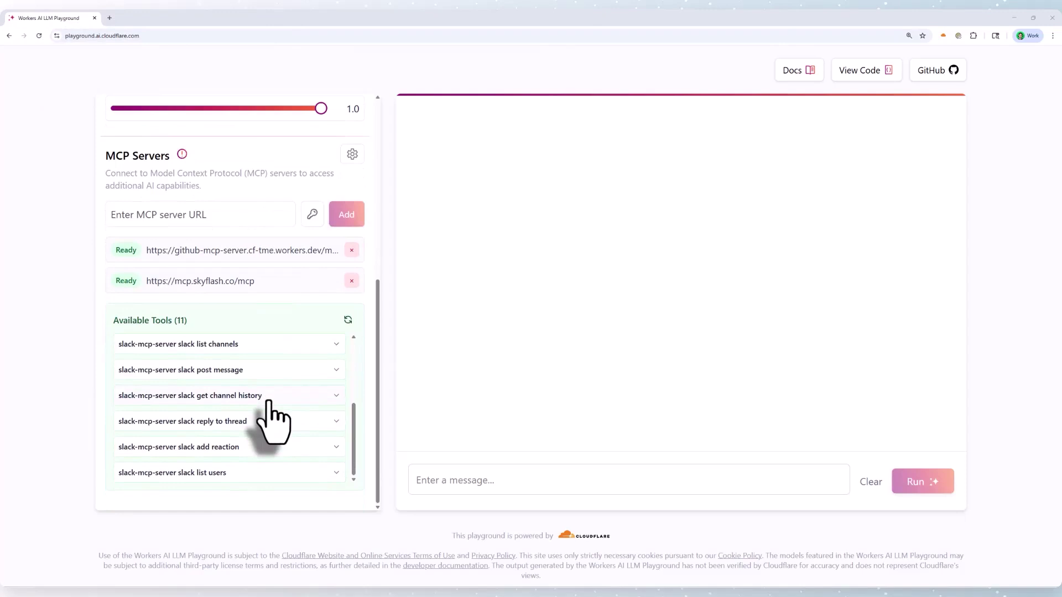
Ask the model to read auth.ts in the specified owner's platform-services repository and indicate any security issues, and read through its answer
click(467, 479)
text(Please read the auth.ts file inside of platform-services owned by alice-cloudflare and indicate any security issues.)
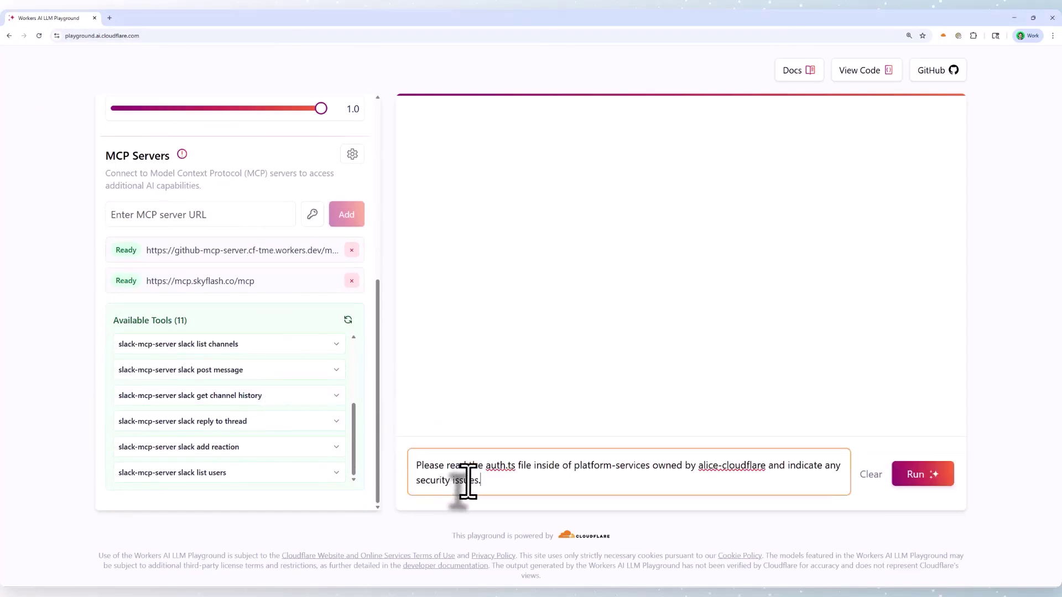
click(921, 475)
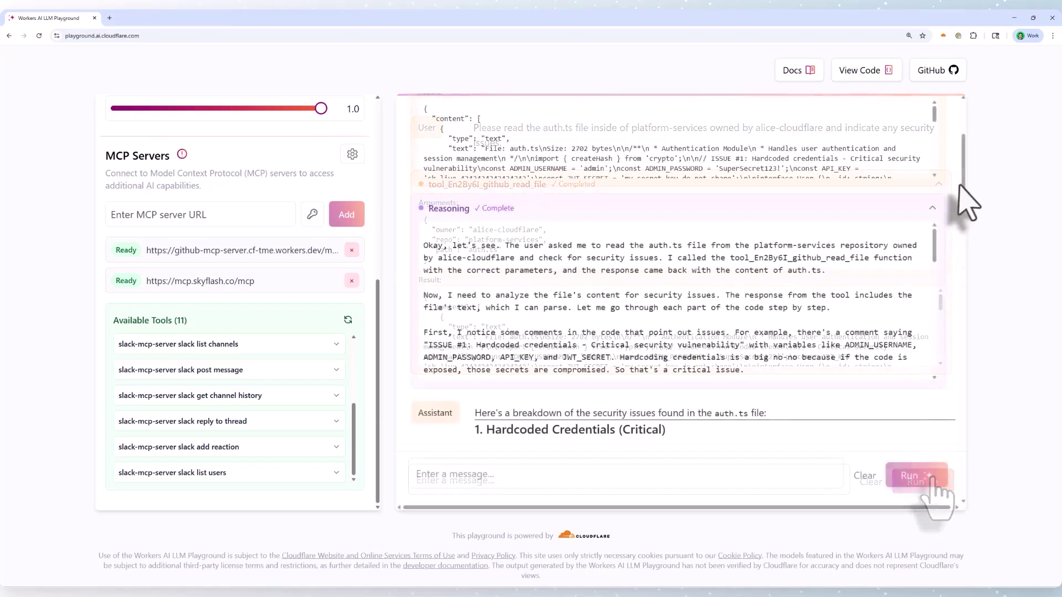
drag(961, 184, 996, 494)
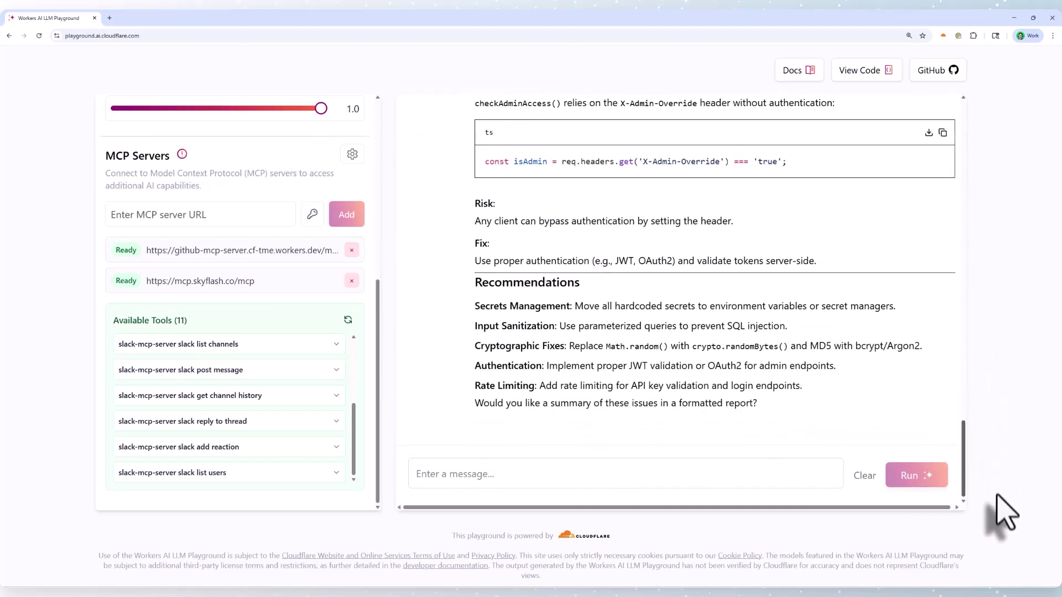
Ask the model to copy the file with the proposed changes and push it back to the repo, and approve pushing the code
click(706, 483)
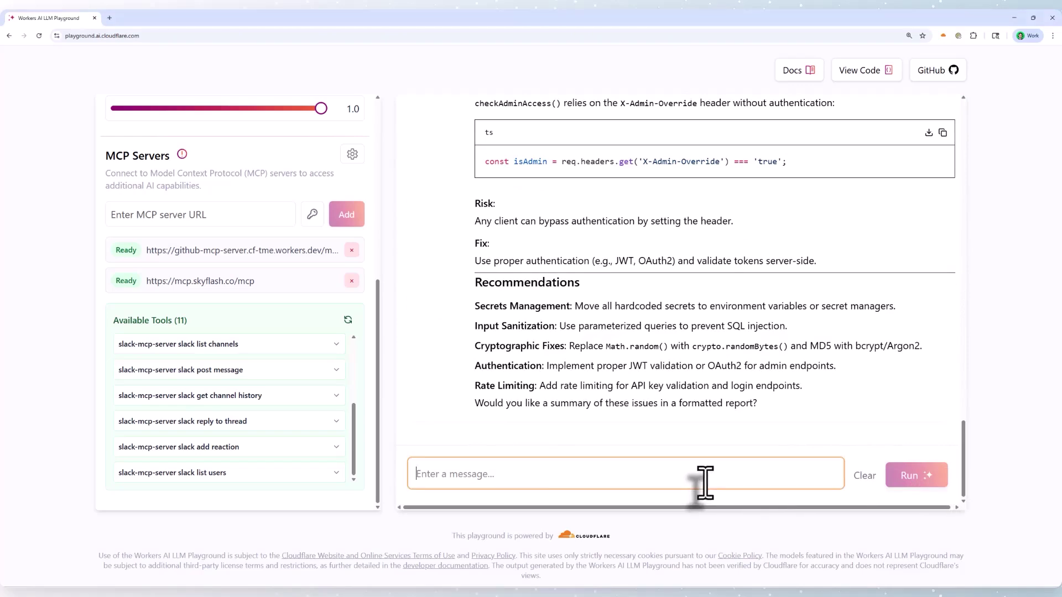
text(Can you make a copy of this file with the proposed changes and push it back to the repo?)
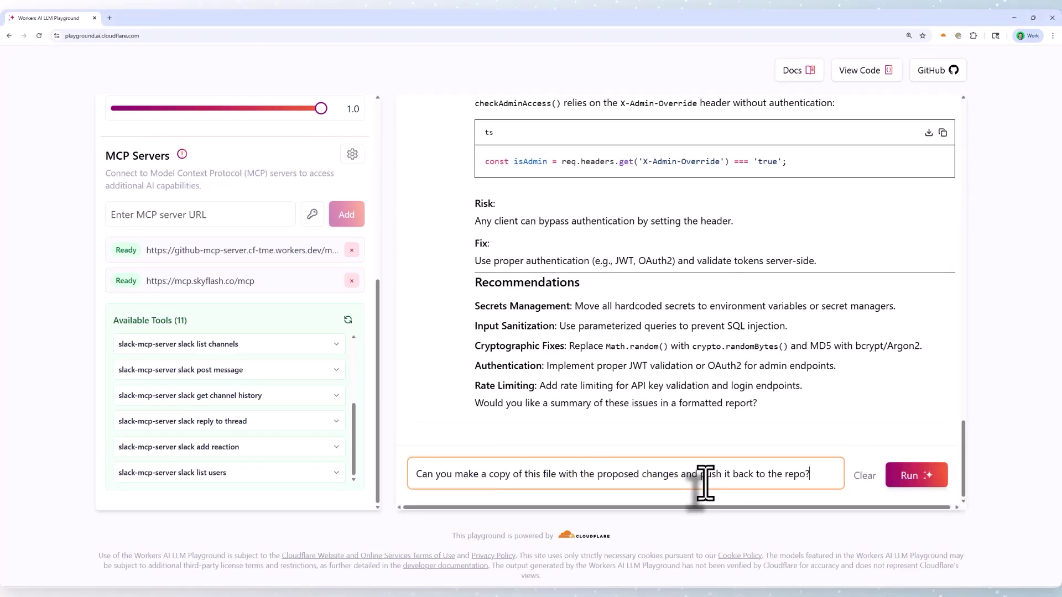
click(910, 477)
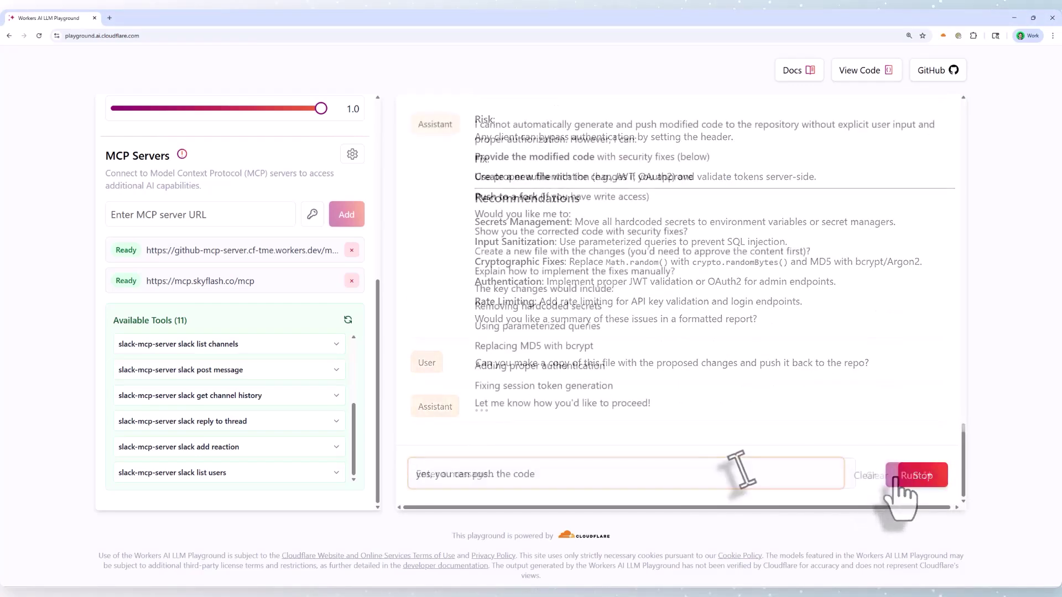
key(Return)
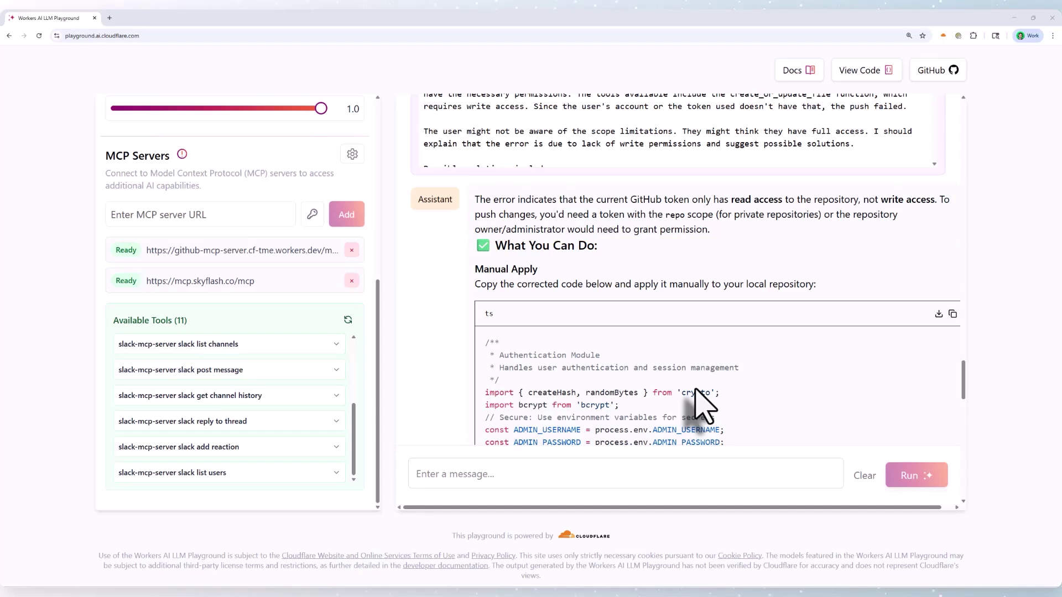
Ask the model to post its findings in the Slack channel #code-reviews
click(663, 474)
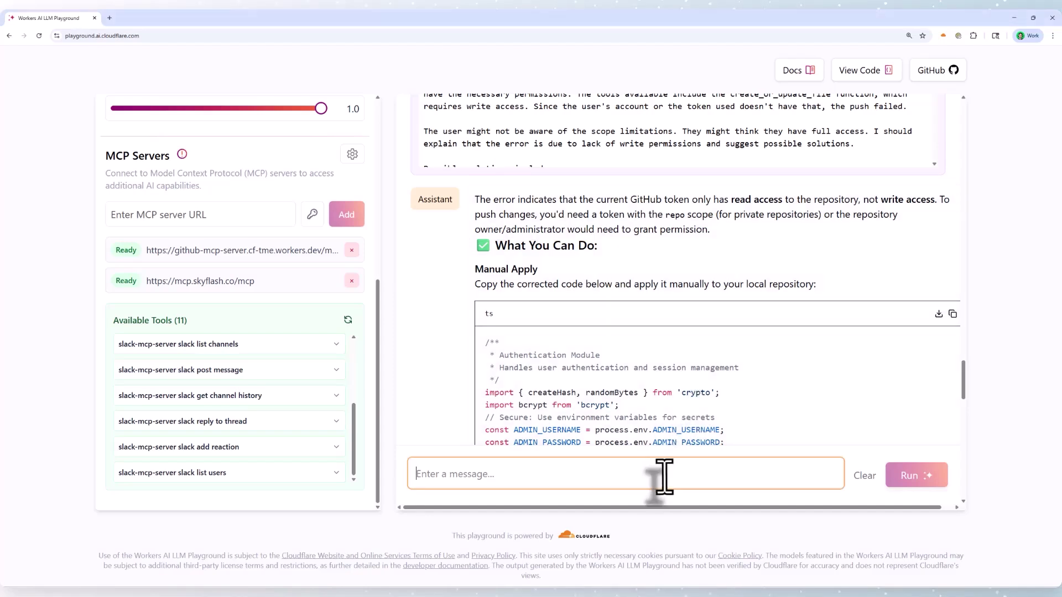
text(Please post your findings in the slack channel #code-reviews)
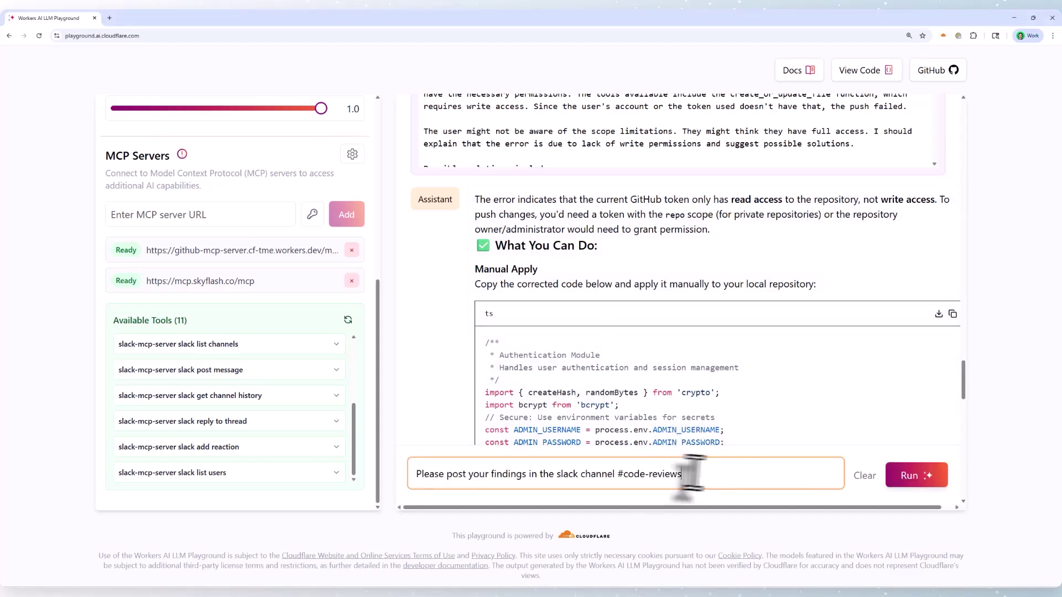
click(909, 479)
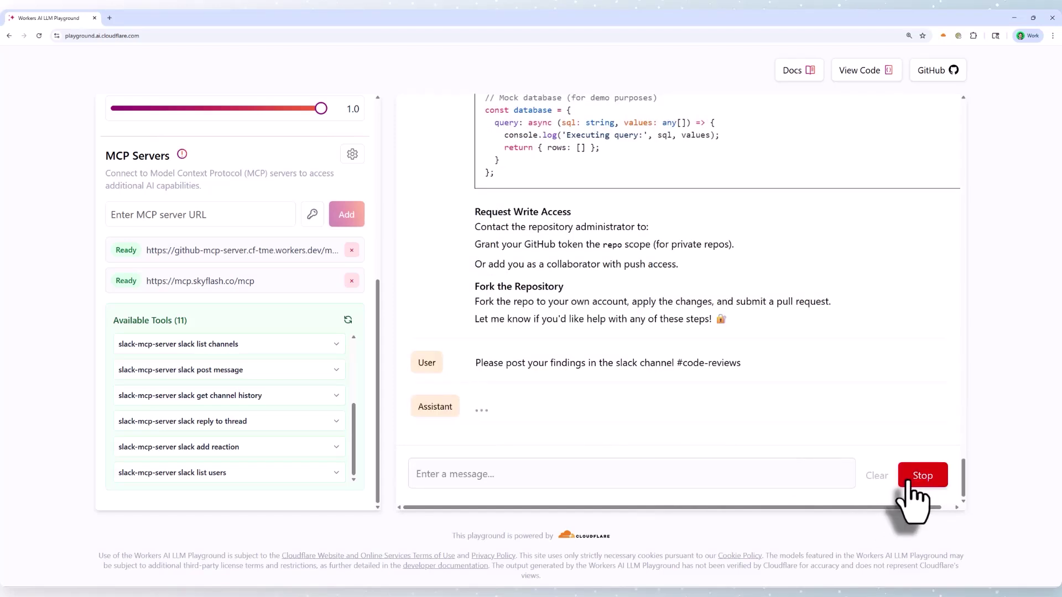